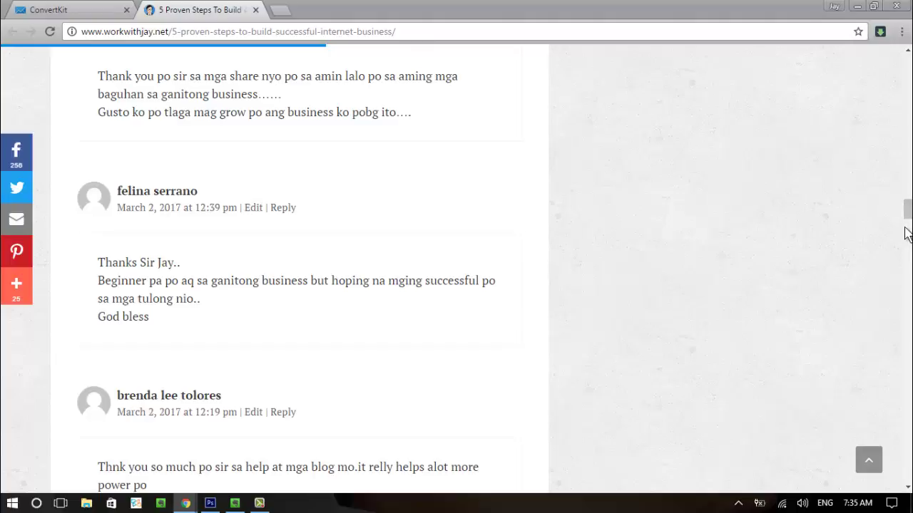
# Examine the reader comments on the blog post about building a successful internet business
pyautogui.moveTo(907, 211); pyautogui.dragTo(908, 271)
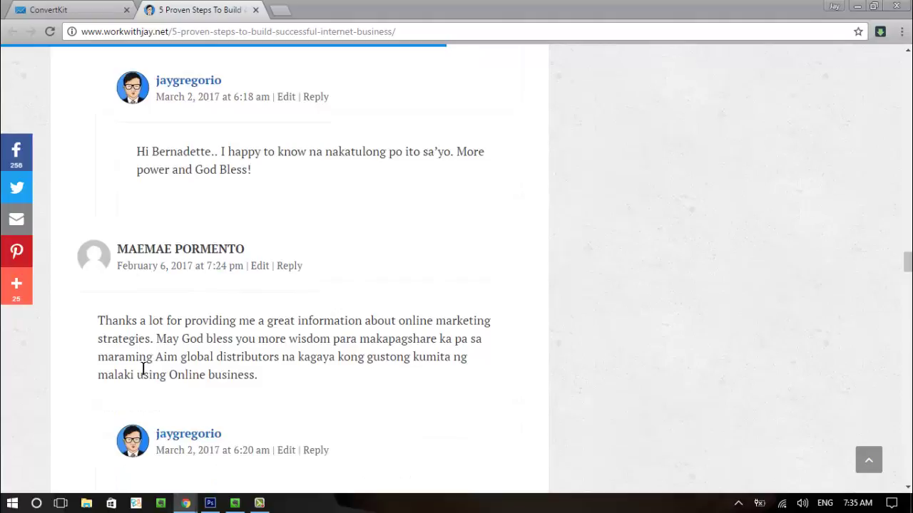
pyautogui.hotkey('ctrl', '+')
pyautogui.hotkey('ctrl', '+')
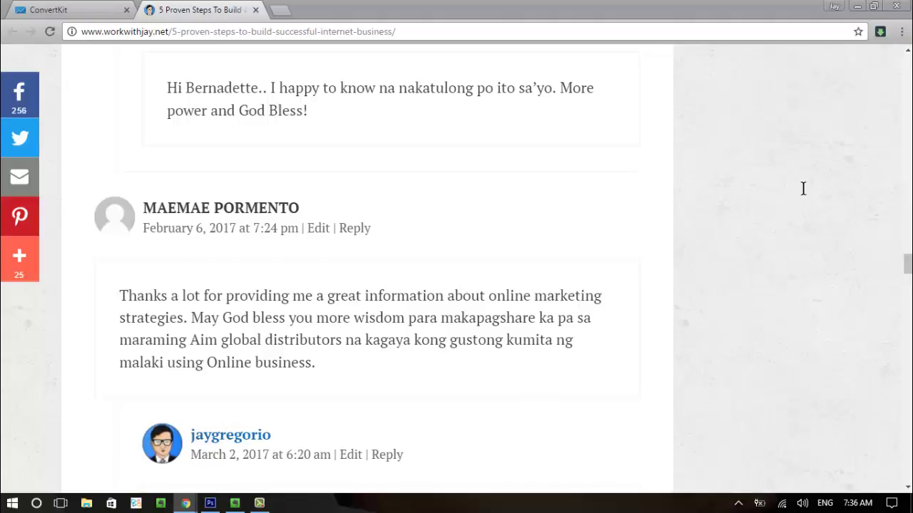
pyautogui.hotkey('ctrl', '-')
pyautogui.scroll(1, 785, 214)
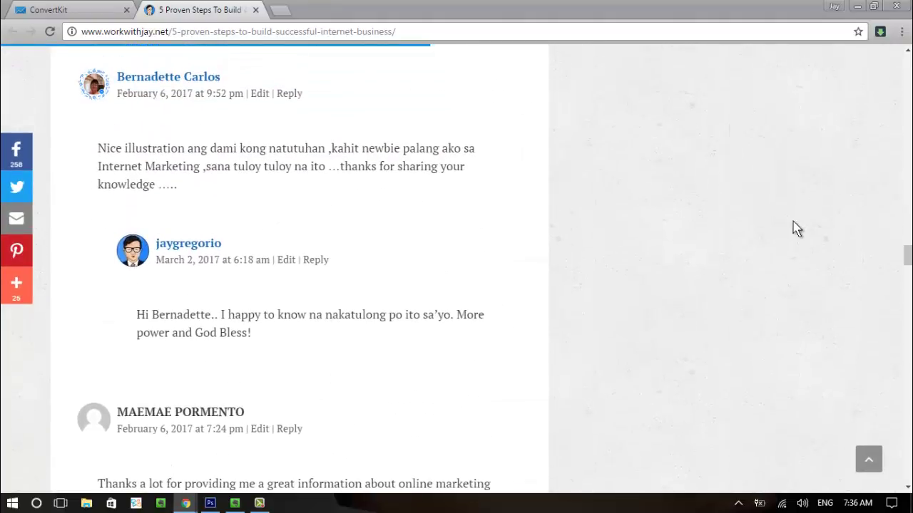
# Switch to ConvertKit and review which subscribers opened the "HOW To Build A Successful Business Online?" broadcast
pyautogui.click(100, 11)
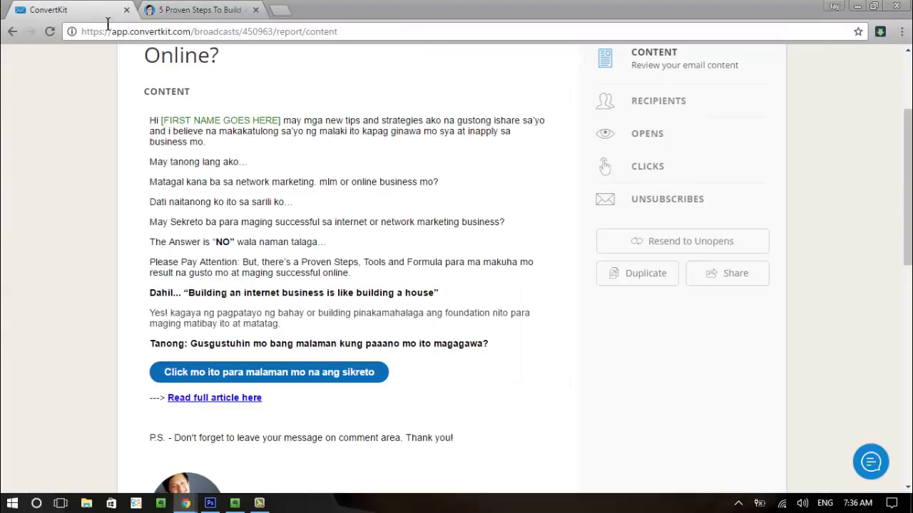
pyautogui.scroll(3, 362, 198)
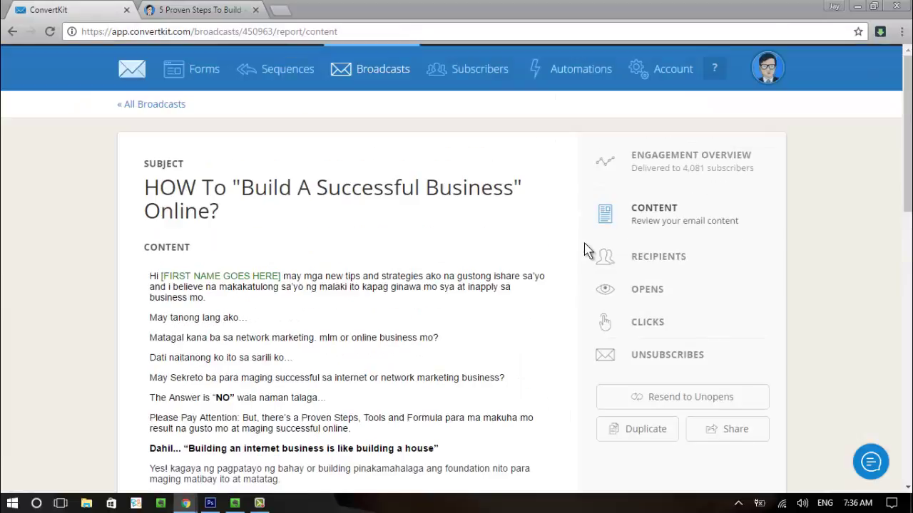
pyautogui.click(644, 298)
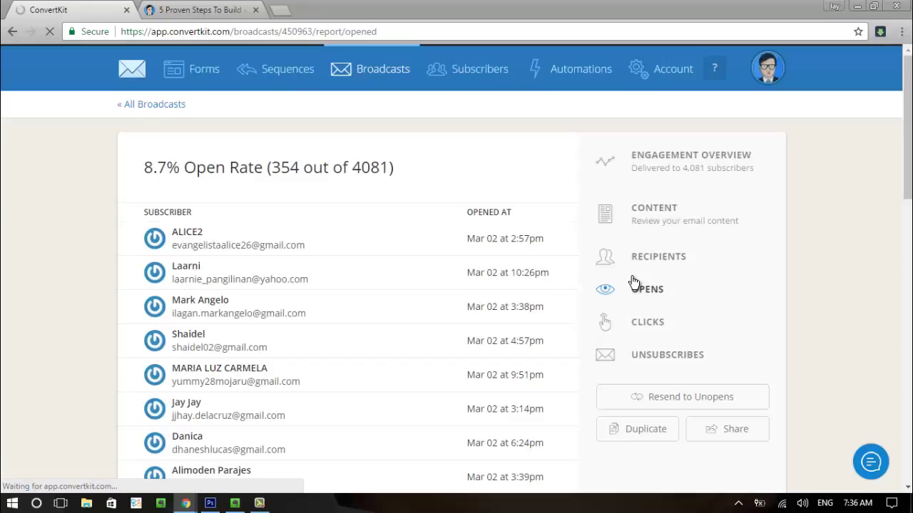
pyautogui.scroll(-1, 256, 293)
pyautogui.scroll(-14, 257, 294)
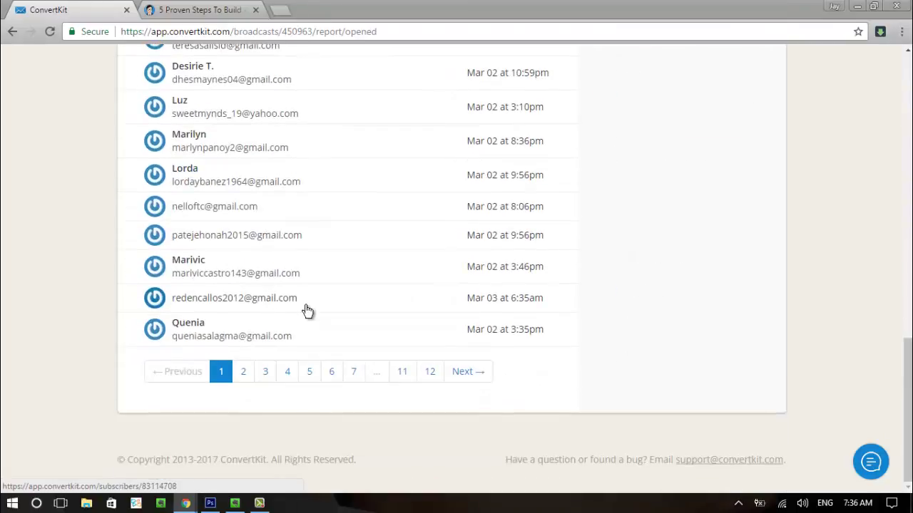
pyautogui.scroll(15, 307, 309)
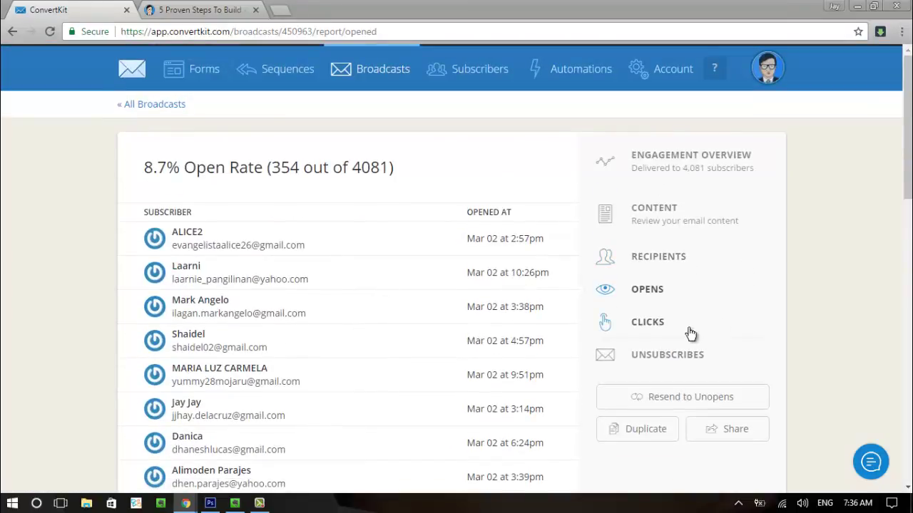
# Review the broadcast's link clicks and the subscribers who clicked the blog link, and return to the clicks report
pyautogui.click(675, 335)
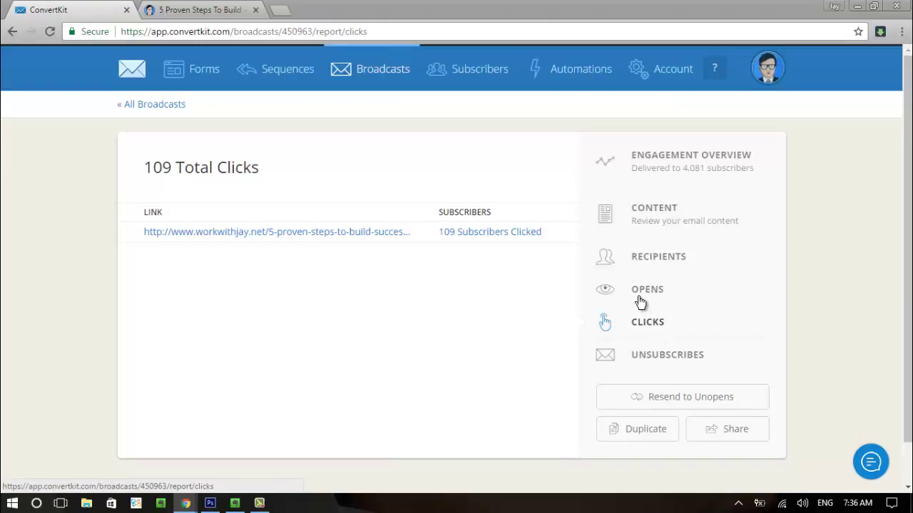
pyautogui.click(462, 240)
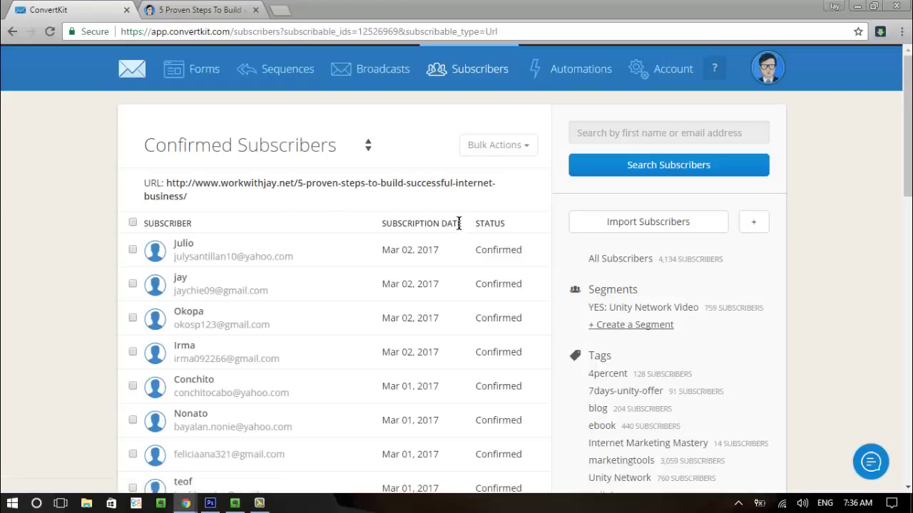
pyautogui.scroll(-6, 321, 348)
pyautogui.scroll(-6, 320, 349)
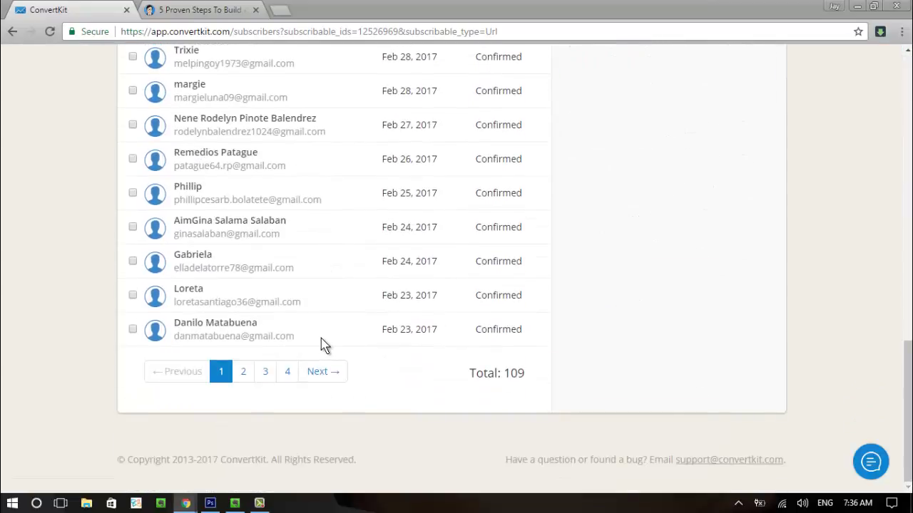
pyautogui.scroll(12, 320, 346)
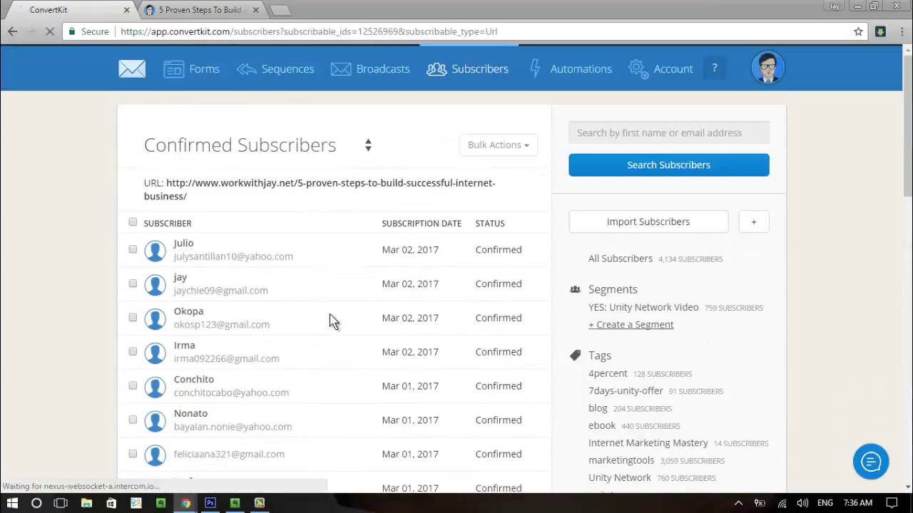
pyautogui.click(12, 31)
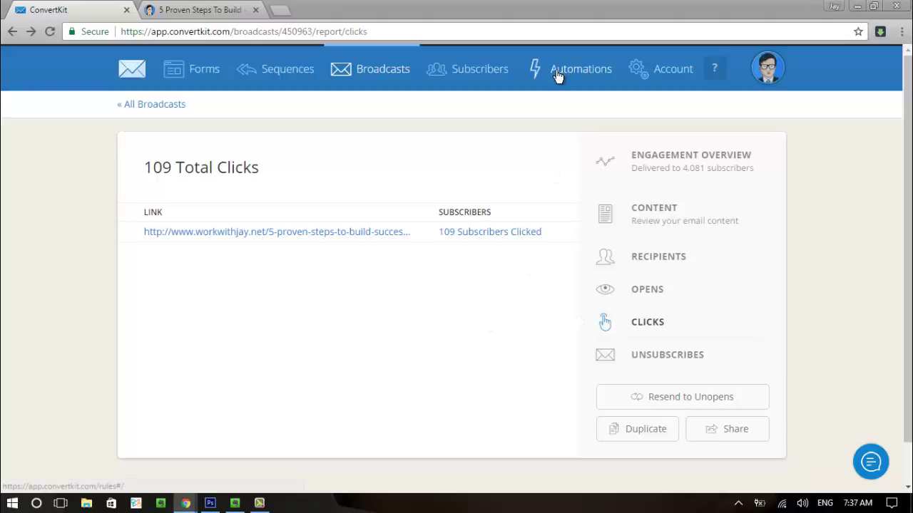
# Show the full subscriber list and inspect the Import Subscribers form, cancelling it without importing anything
pyautogui.click(485, 90)
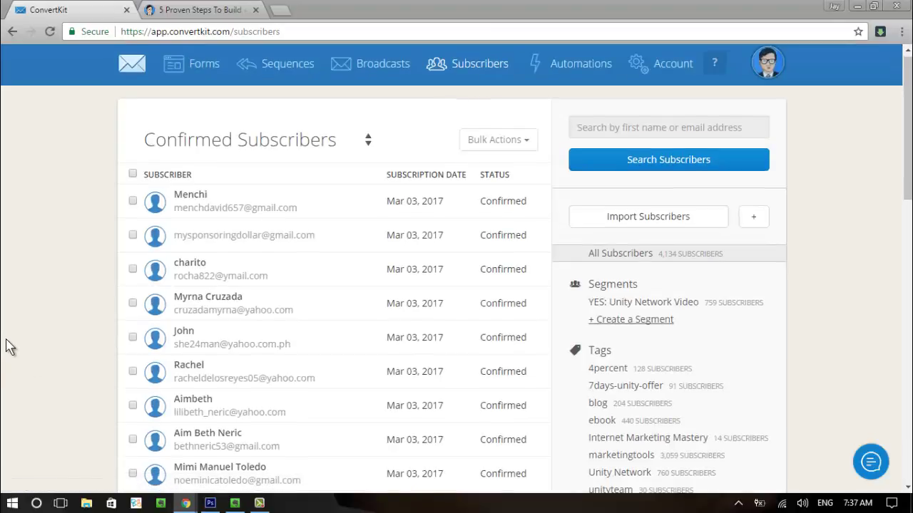
pyautogui.scroll(-2, 7, 348)
pyautogui.scroll(2, 8, 346)
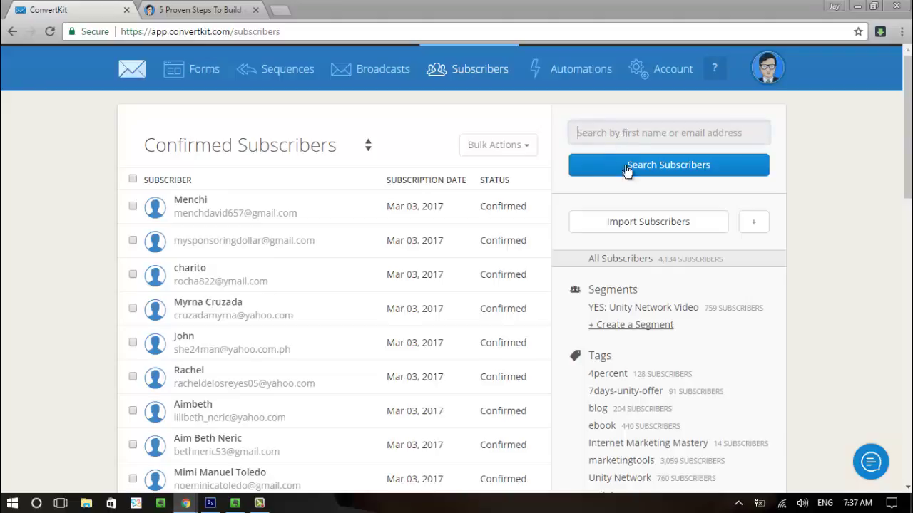
pyautogui.click(647, 224)
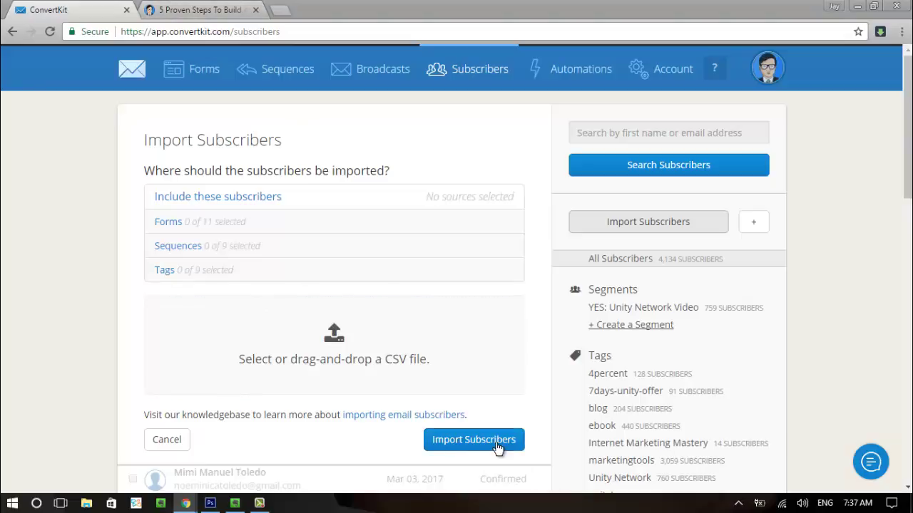
pyautogui.click(167, 440)
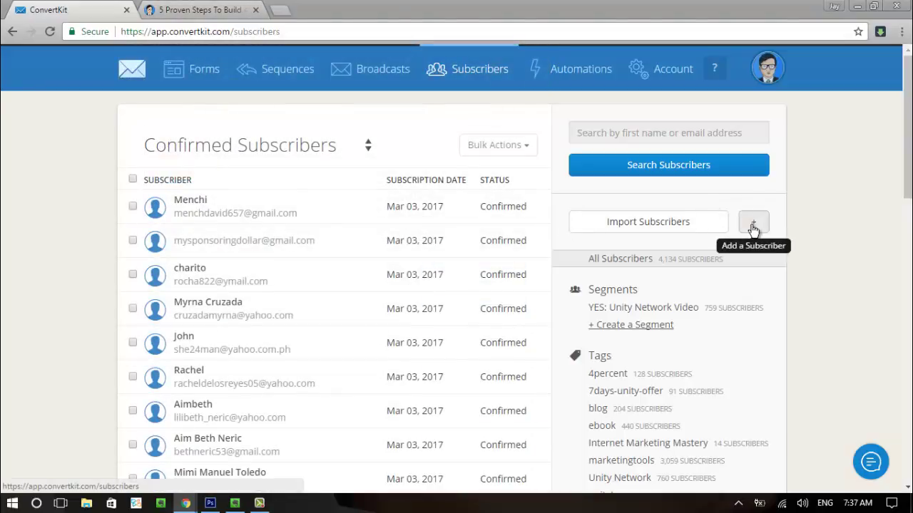
# Inspect the Add Subscriber form with its form and tag choices, cancel it, and look through the subscriber list
pyautogui.click(753, 228)
pyautogui.click(252, 192)
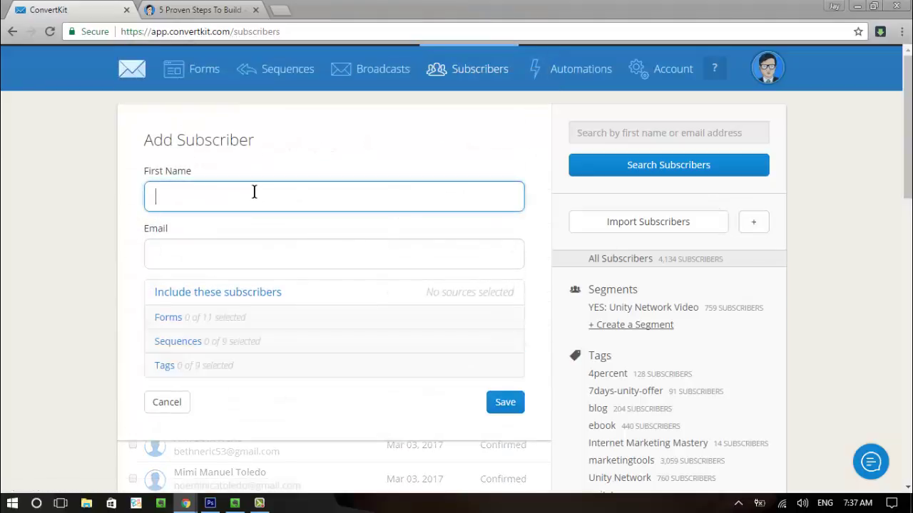
pyautogui.click(184, 324)
pyautogui.click(183, 322)
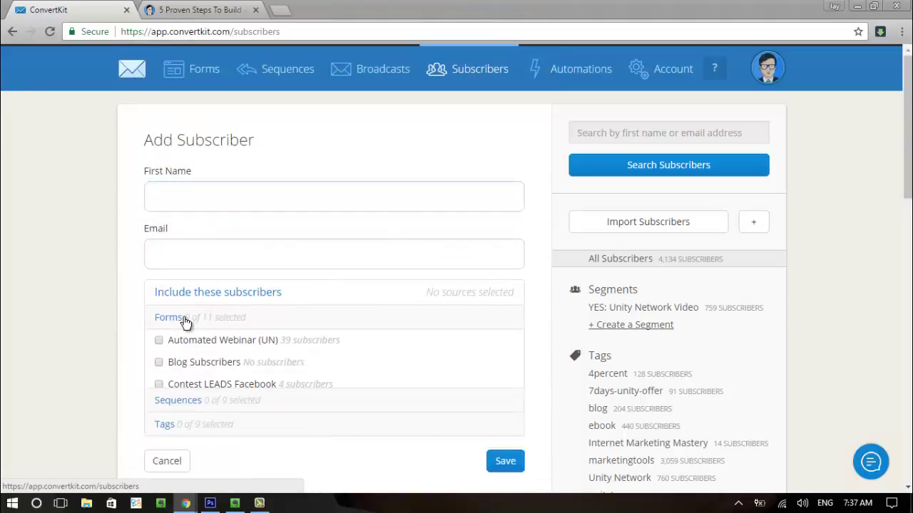
pyautogui.click(197, 371)
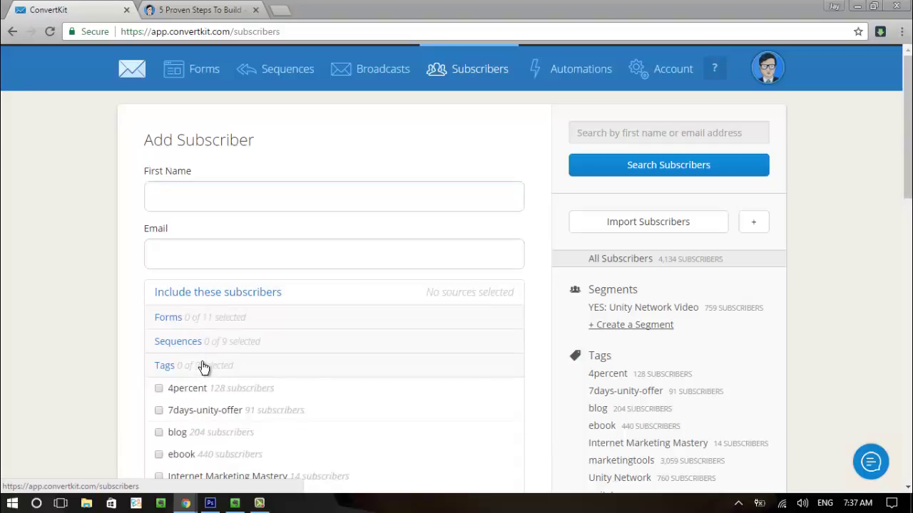
pyautogui.click(204, 366)
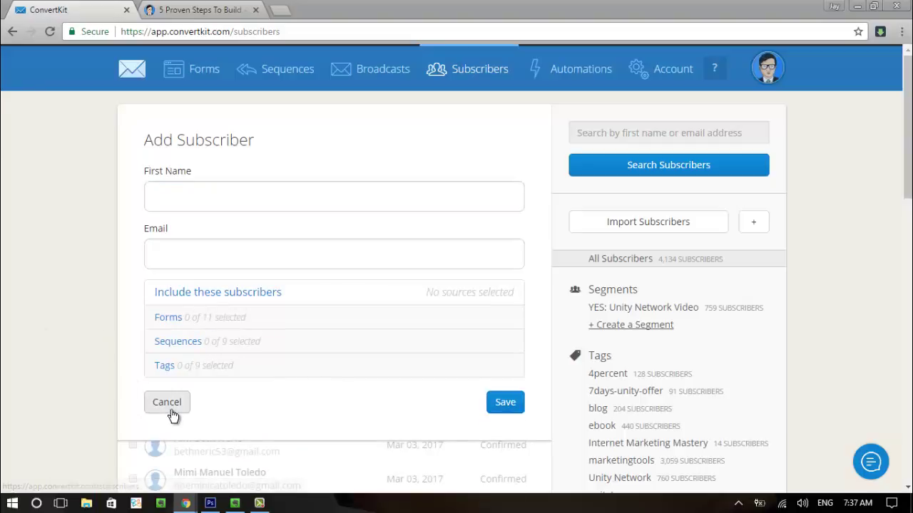
pyautogui.click(150, 405)
pyautogui.scroll(-10, 789, 351)
pyautogui.scroll(10, 783, 353)
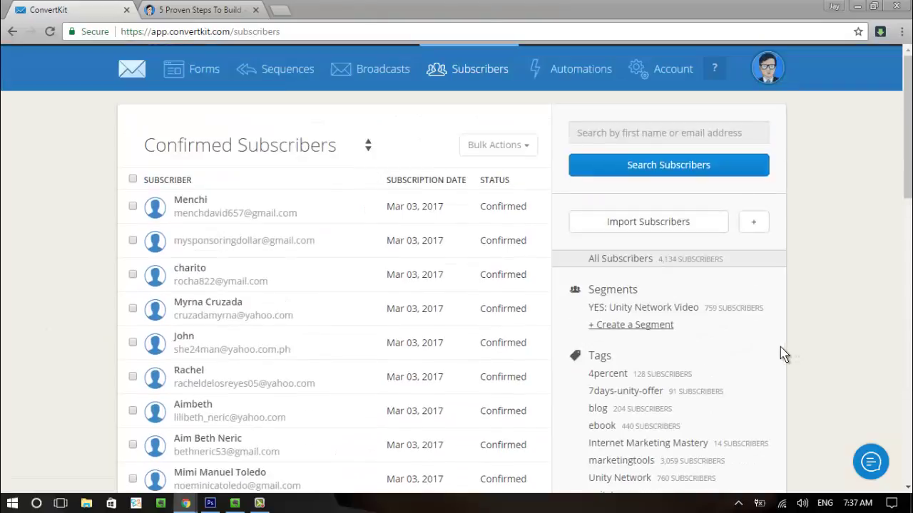
# Open the automation rules and review the full list of triggers and actions
pyautogui.click(573, 81)
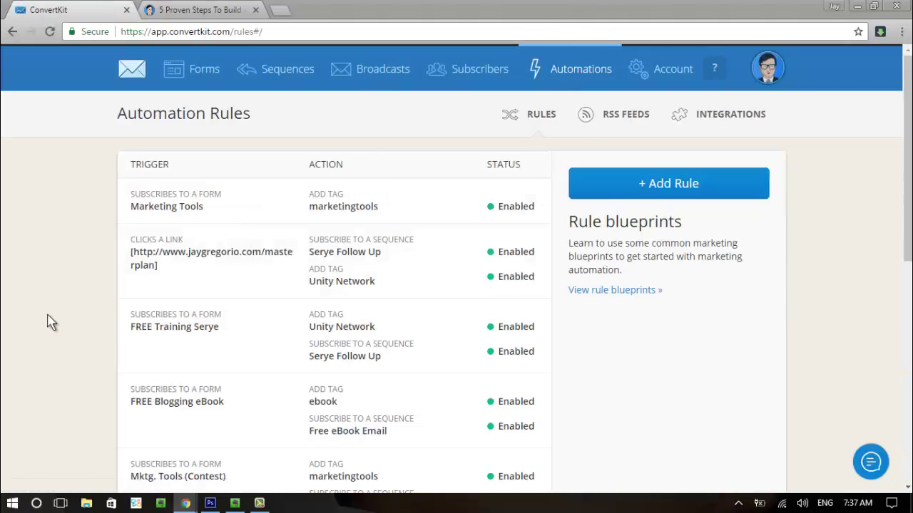
pyautogui.scroll(-2, 49, 324)
pyautogui.scroll(-4, 56, 324)
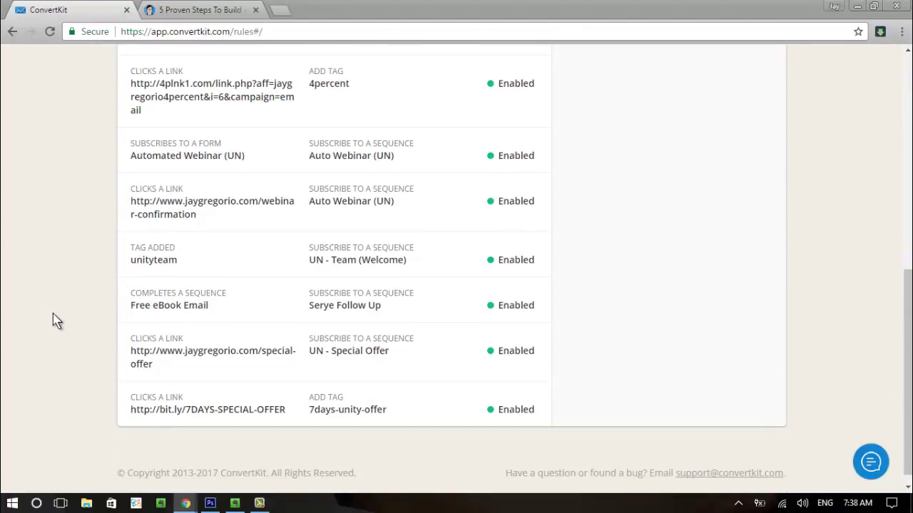
pyautogui.scroll(6, 57, 321)
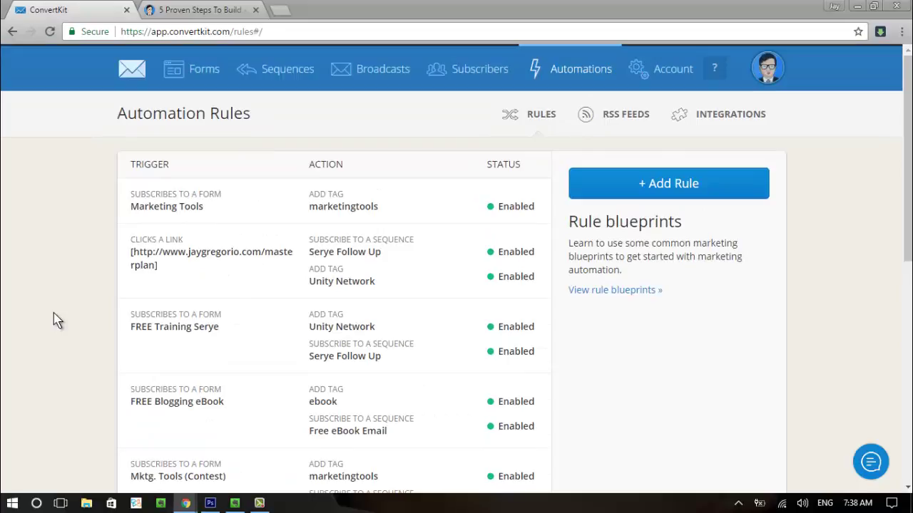
# Open the FREE Blogging eBook automation rule and examine its form choices and the trigger types that can be added
pyautogui.click(245, 402)
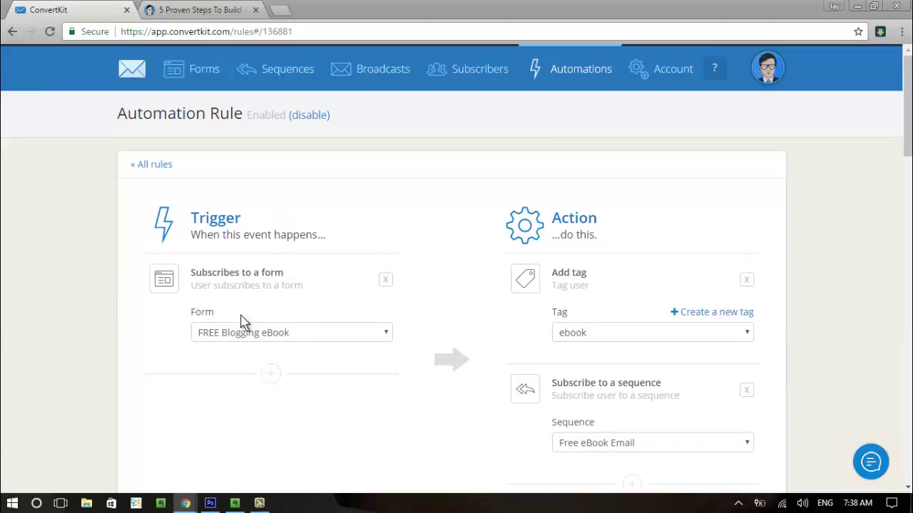
pyautogui.tripleClick(302, 278)
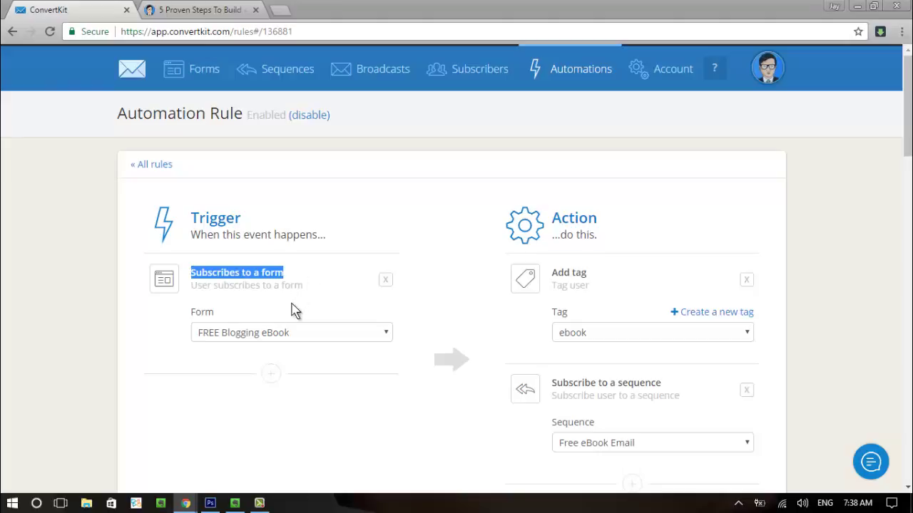
pyautogui.click(260, 341)
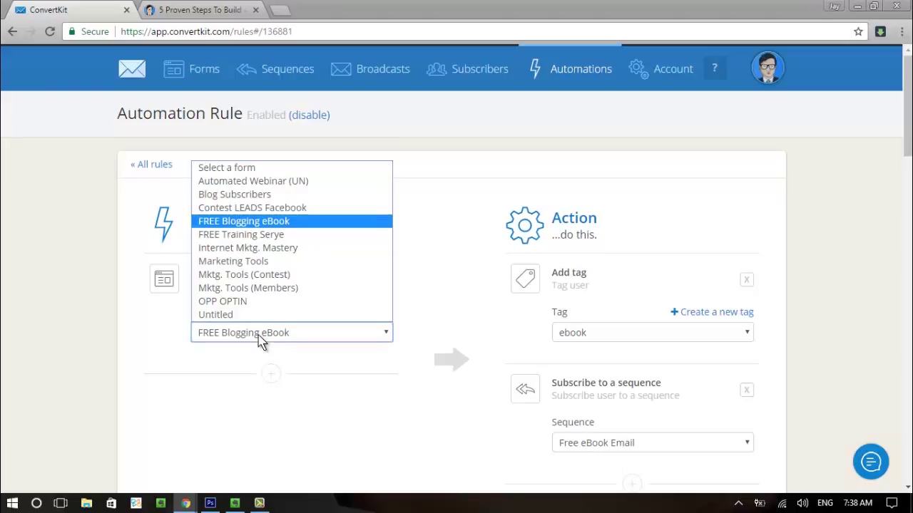
pyautogui.click(261, 337)
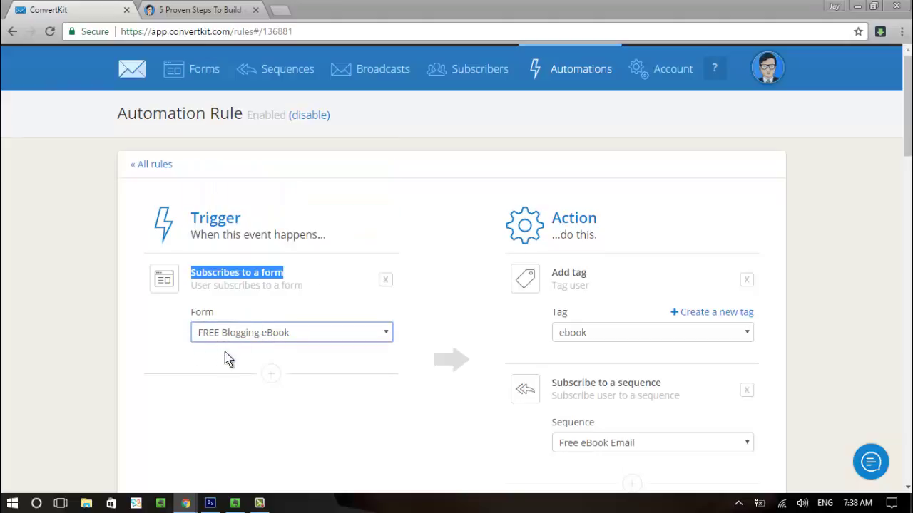
pyautogui.click(181, 380)
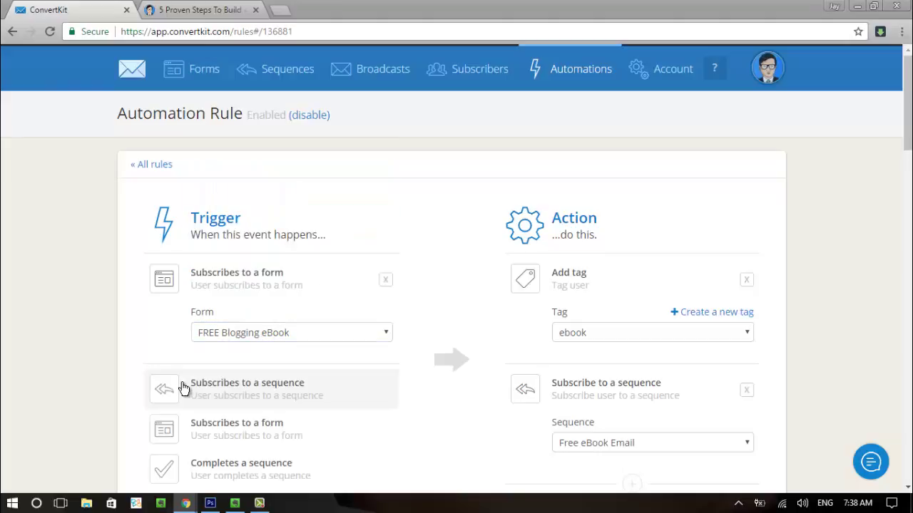
pyautogui.click(410, 397)
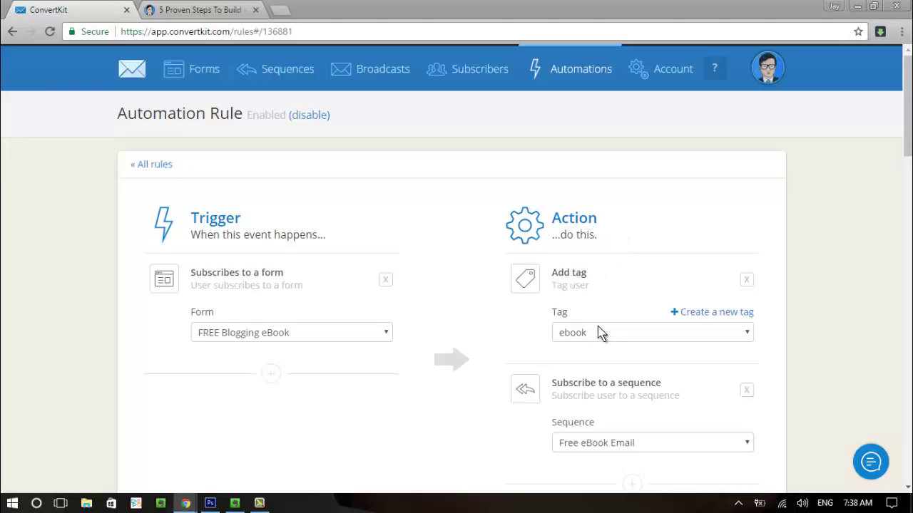
# Examine the eBook rule's tag and sequence actions and the further action types available for it
pyautogui.scroll(-2, 601, 328)
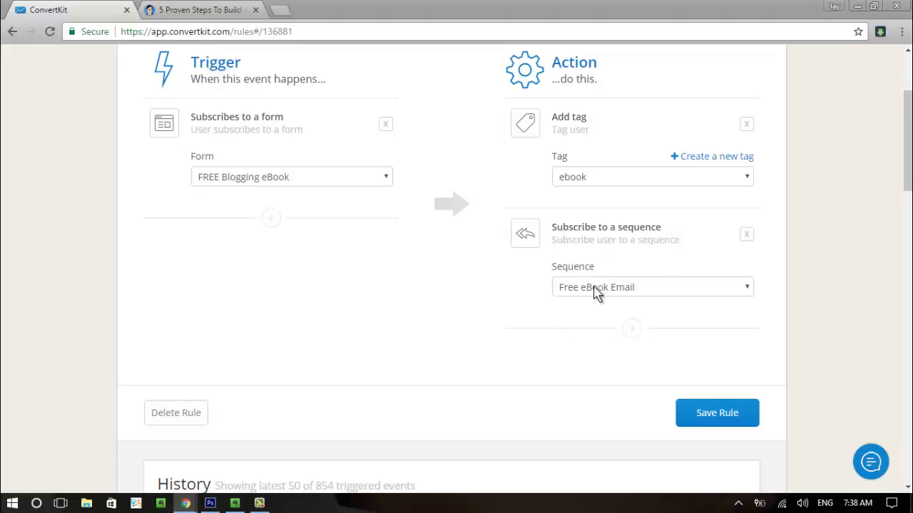
pyautogui.scroll(2, 431, 313)
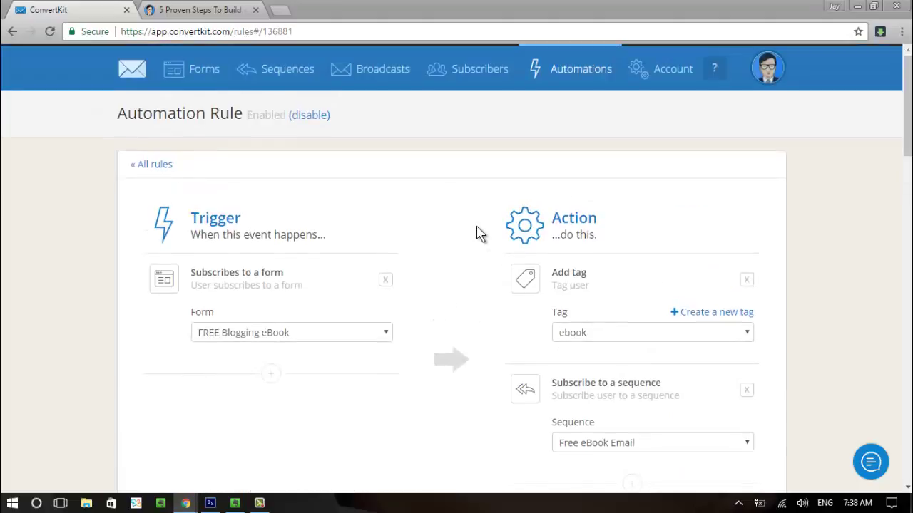
pyautogui.scroll(-2, 477, 232)
pyautogui.click(633, 332)
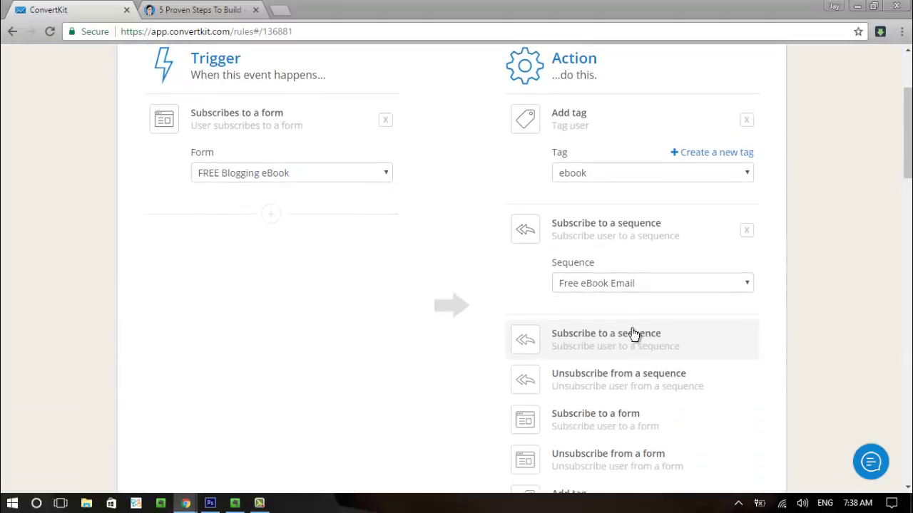
pyautogui.scroll(-2, 632, 334)
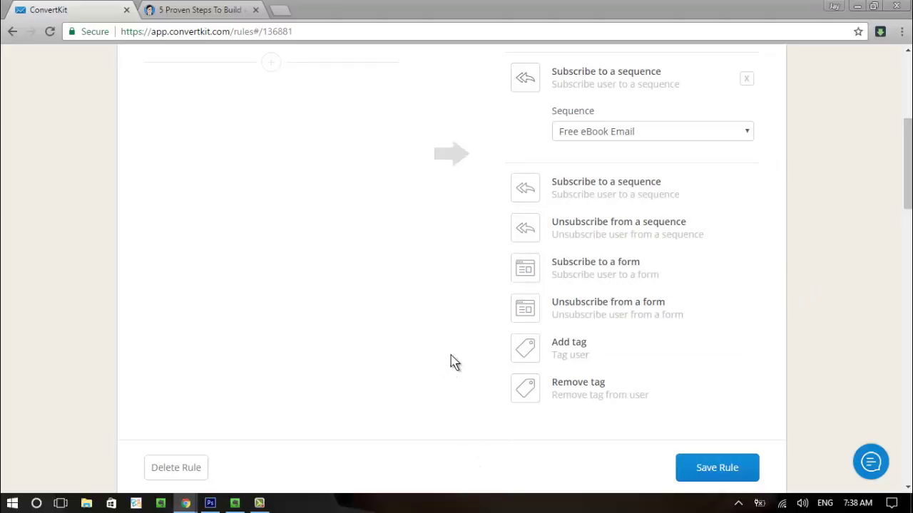
pyautogui.scroll(5, 478, 322)
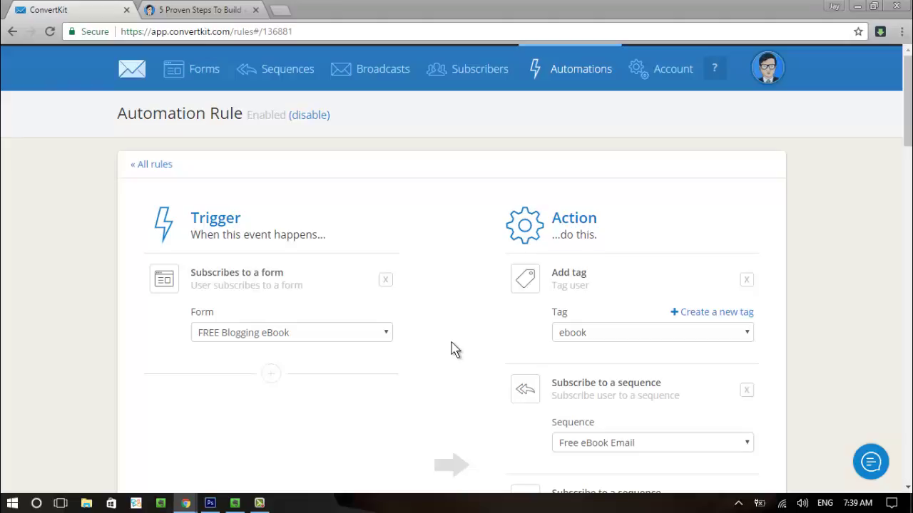
# Return to the main dashboard and look over the subscriber growth chart and the forms
pyautogui.click(132, 73)
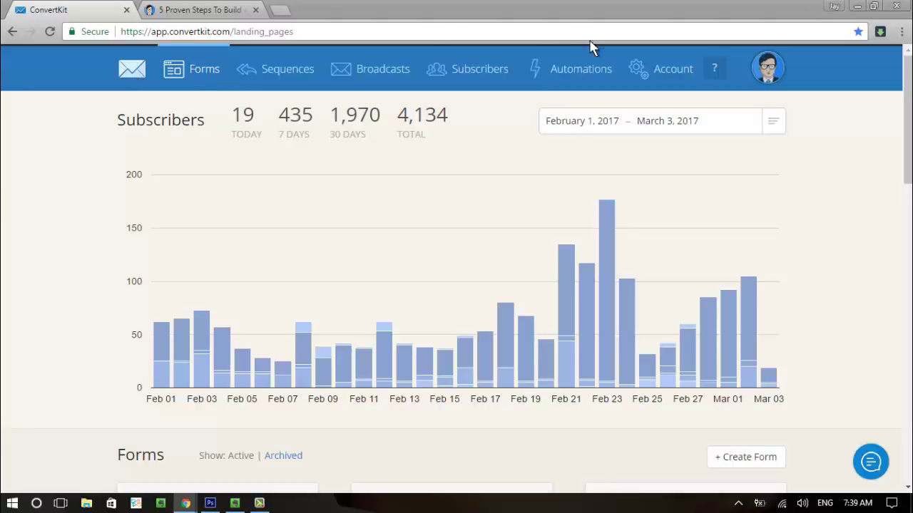
pyautogui.scroll(-3, 907, 143)
pyautogui.scroll(3, 910, 114)
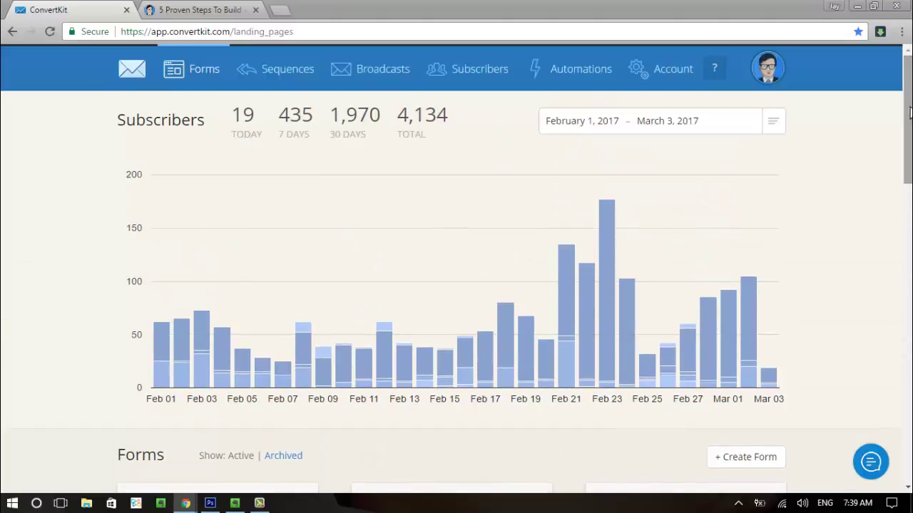